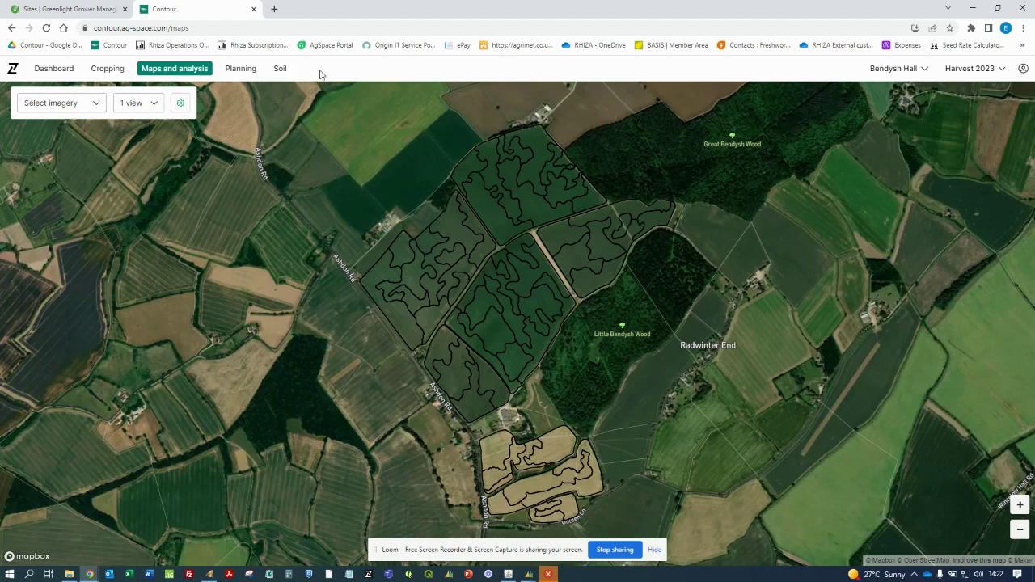
left_click(889, 71)
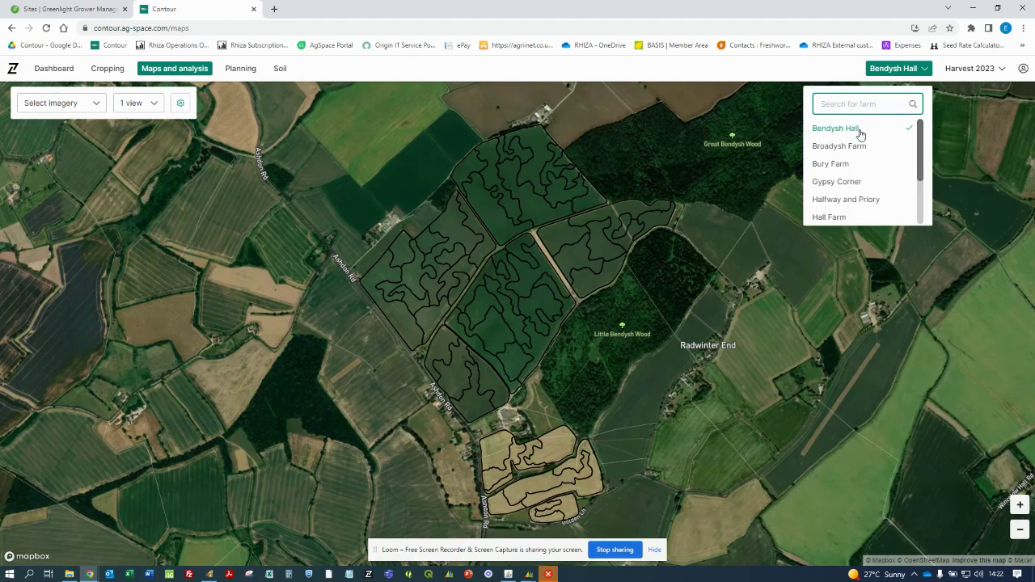
left_click(733, 118)
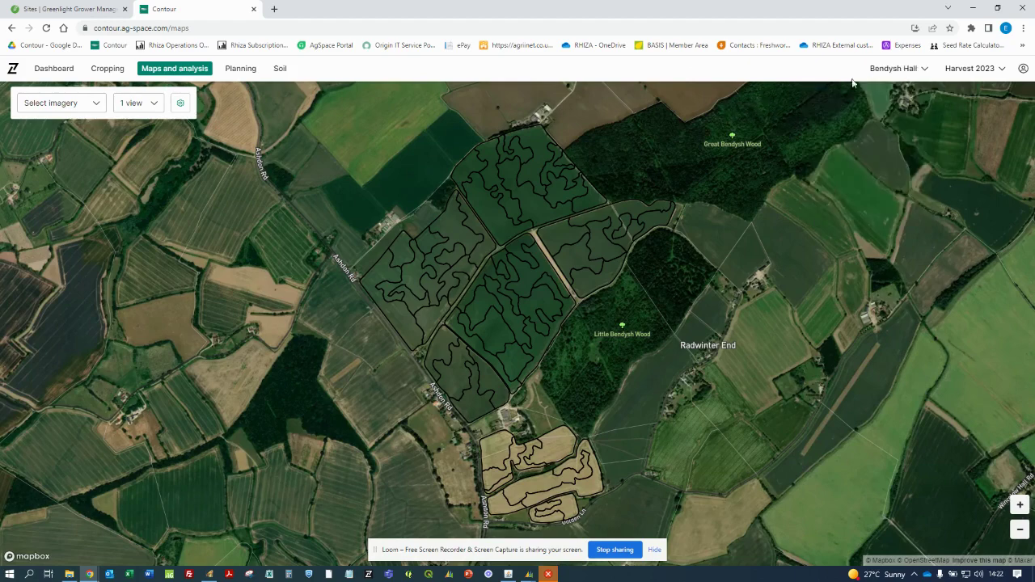
Display the SOILSCAN-SHALLOW soil monitoring imagery over the Bendysh Hall fields
left_click(96, 108)
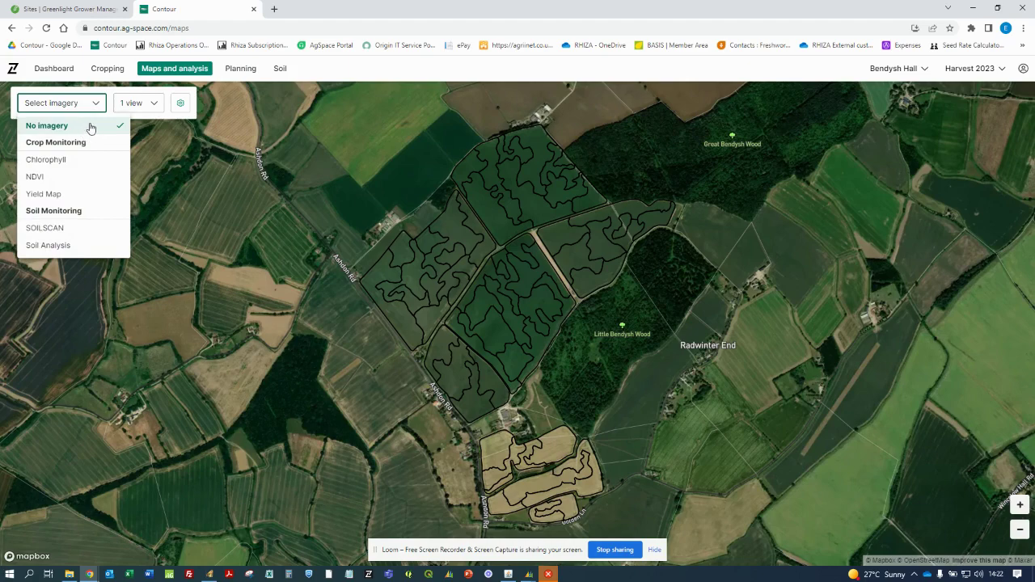
mouse_move(103, 160)
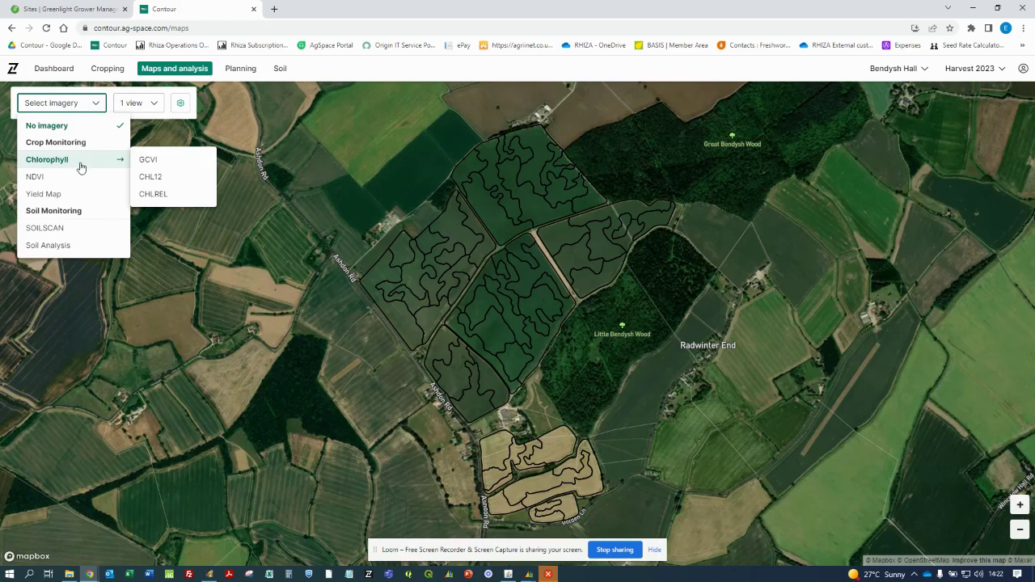
mouse_move(79, 184)
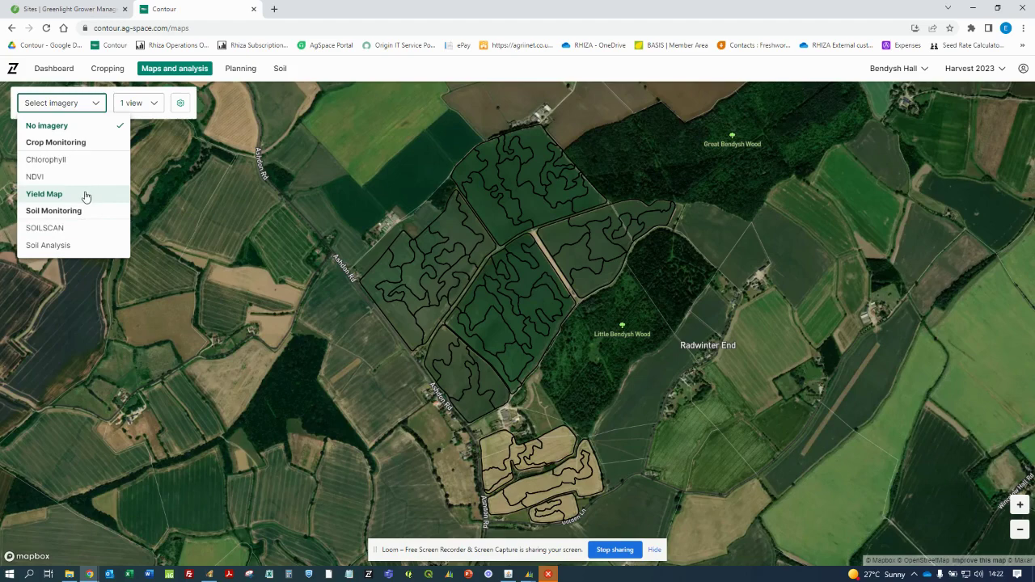
mouse_move(70, 246)
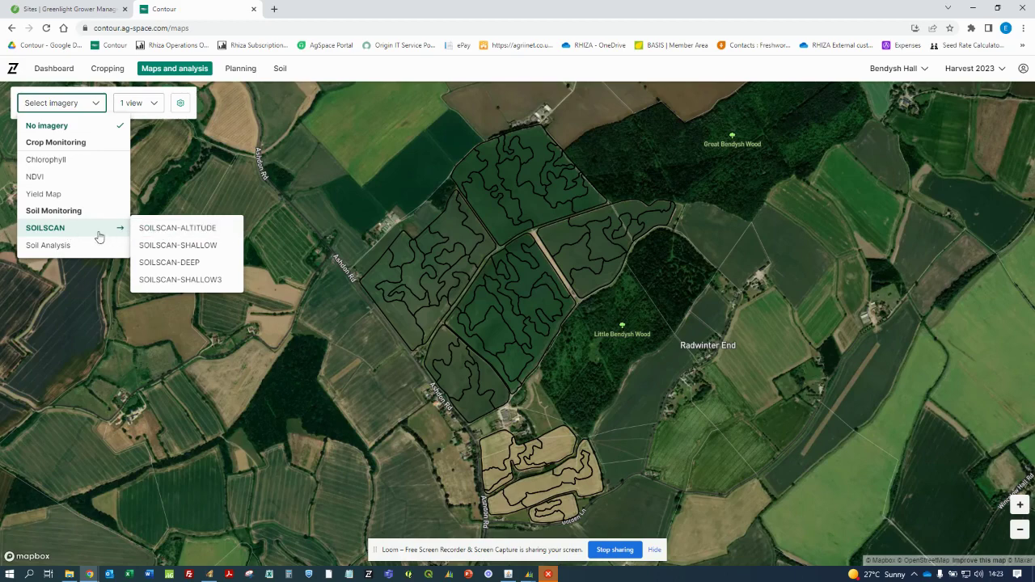
mouse_move(121, 244)
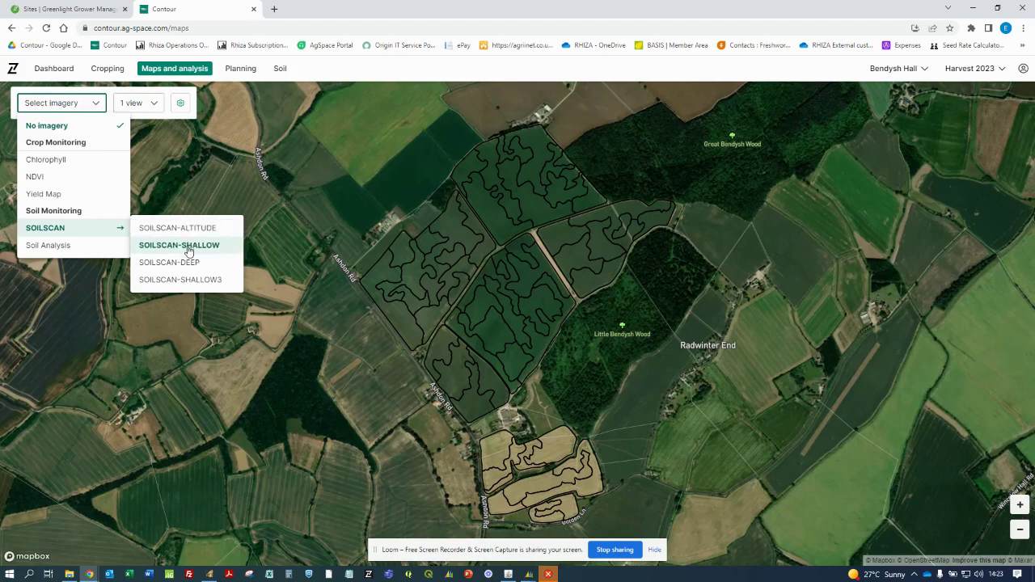
left_click(188, 251)
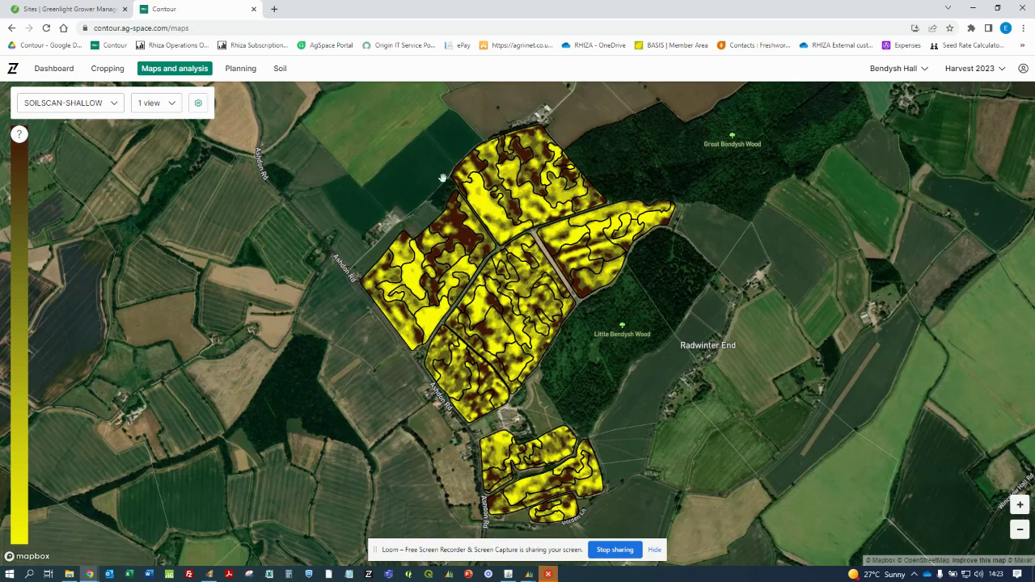
Open the full record of the BigginsBlackland field from the map
mouse_move(515, 243)
mouse_move(489, 205)
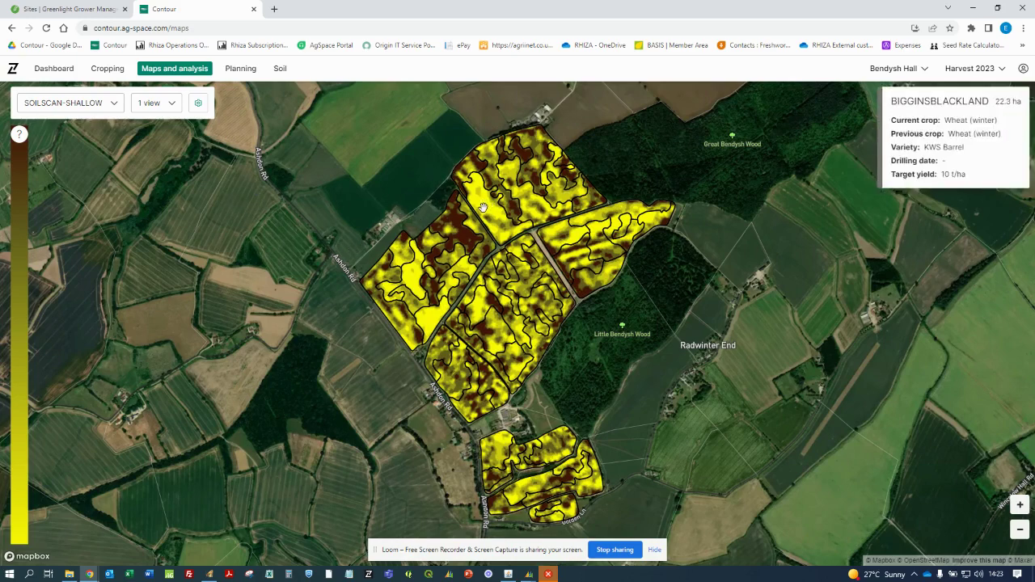
scroll(497, 200, "up", 1)
scroll(499, 200, "up", 1)
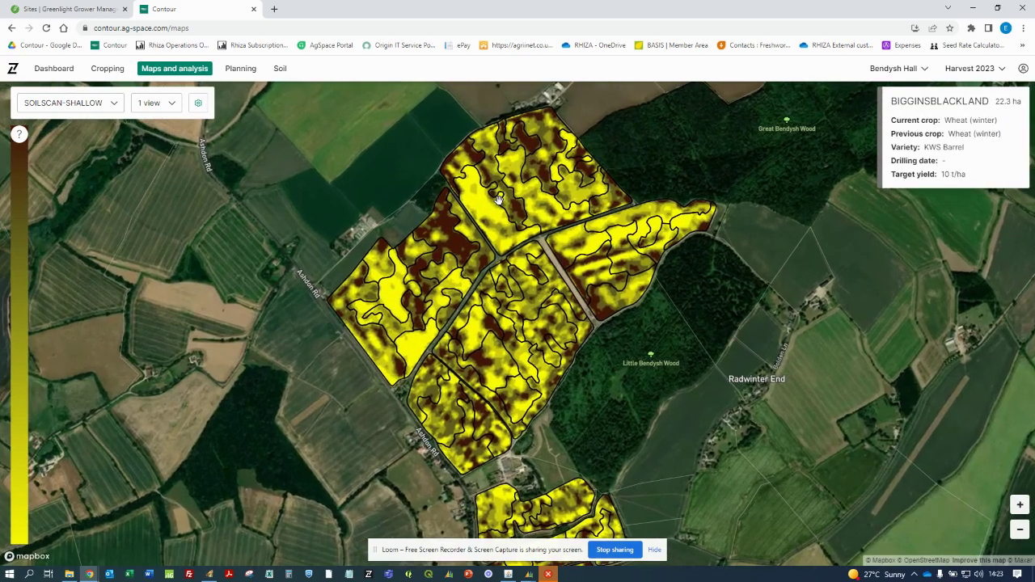
scroll(499, 200, "up", 2)
scroll(336, 266, "up", 1)
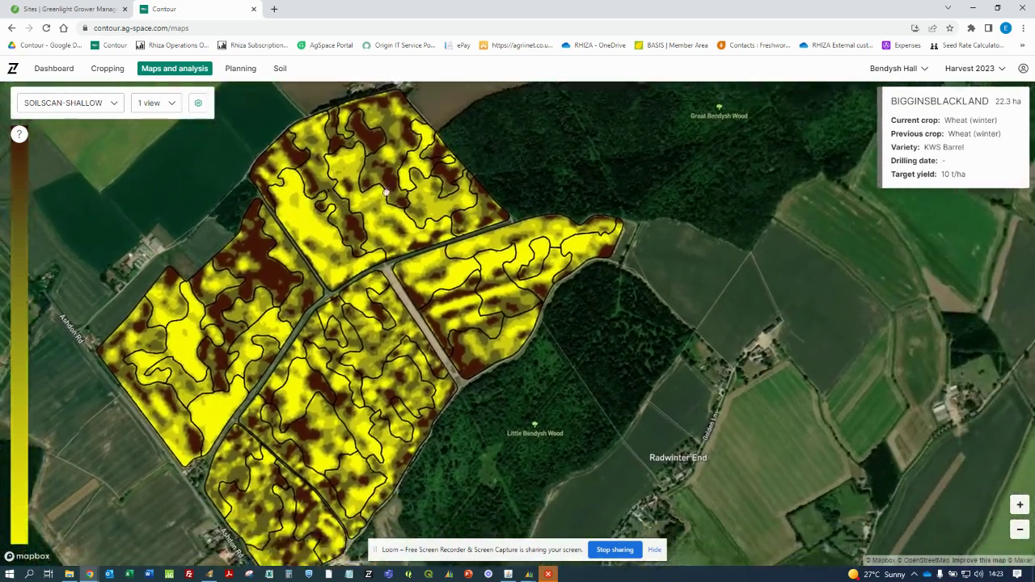
scroll(480, 189, "down", 1)
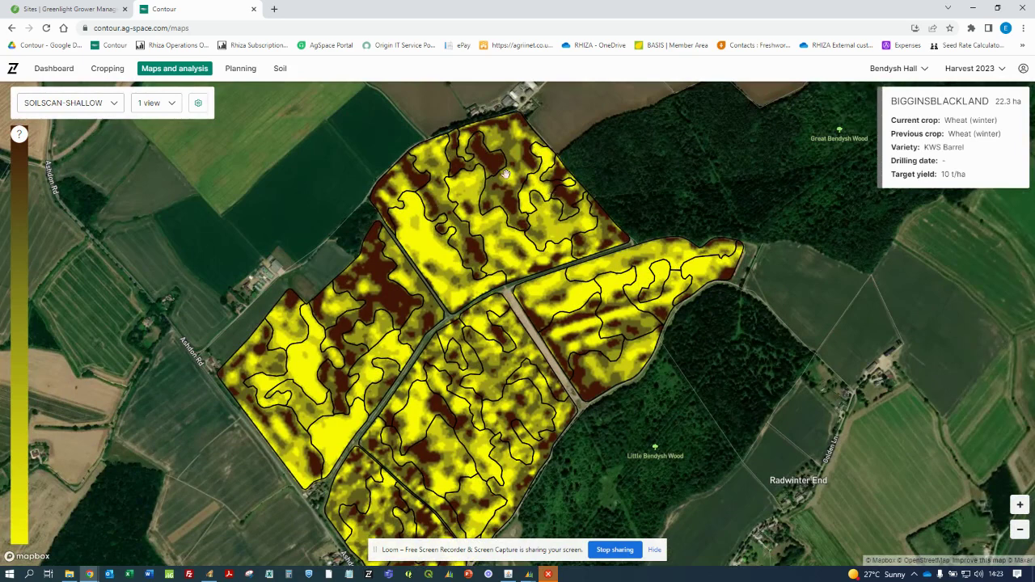
mouse_move(453, 218)
left_click(491, 204)
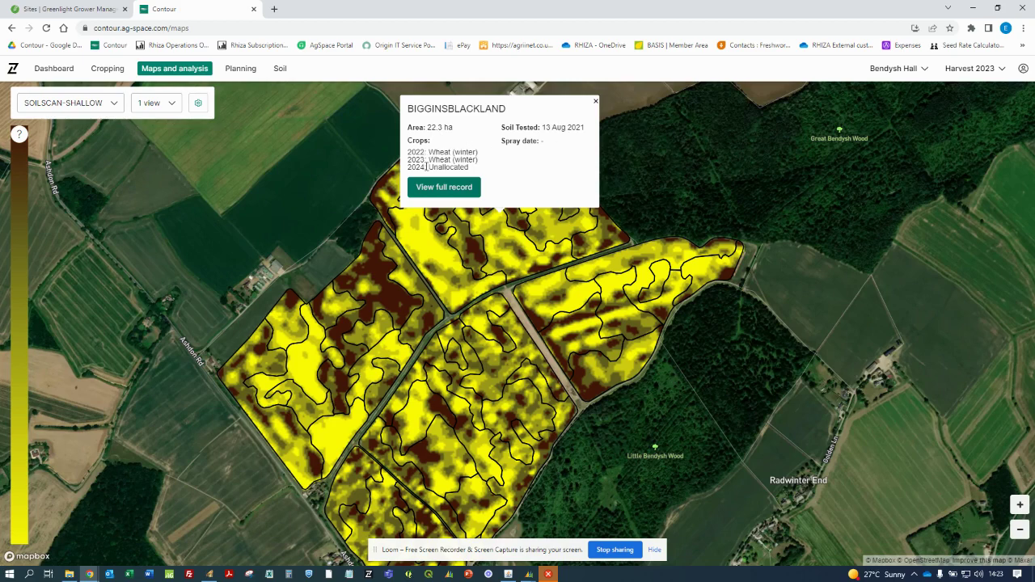
left_click(446, 191)
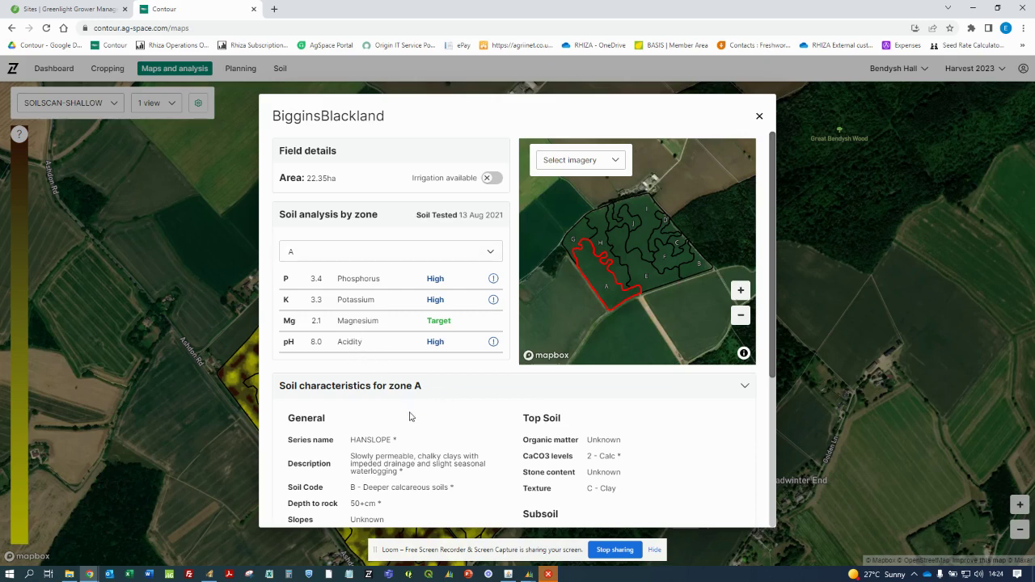
Review the soil characteristics for zone A and the cropping history in the BigginsBlackland record
left_click_drag(411, 421, 444, 395)
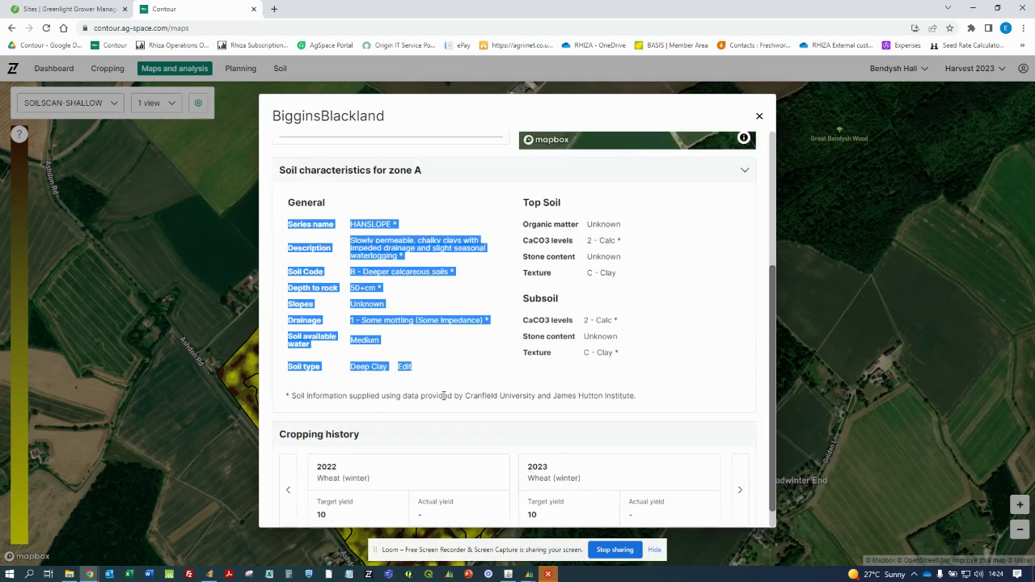
scroll(443, 398, "down", 1)
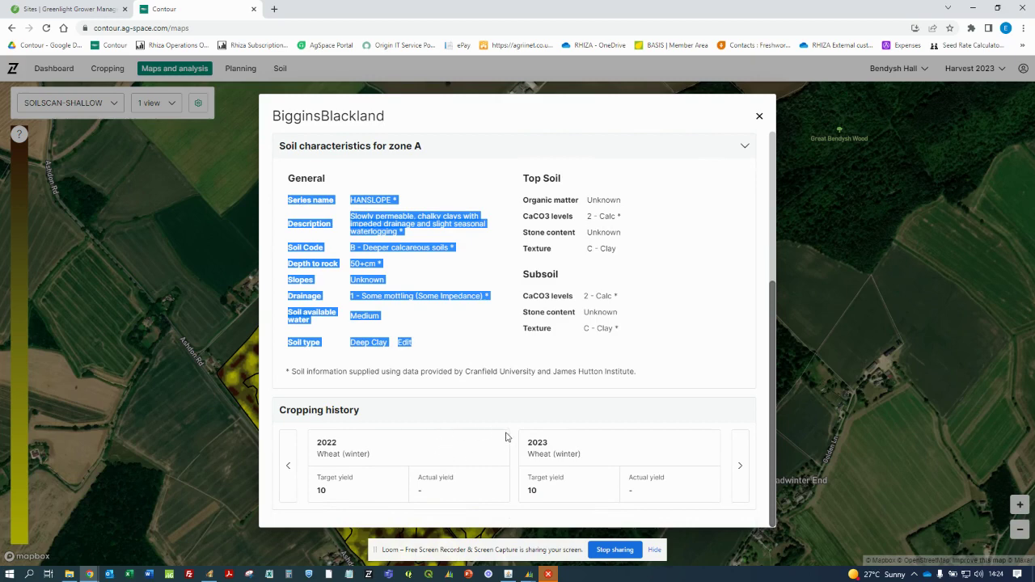
scroll(585, 420, "up", 5)
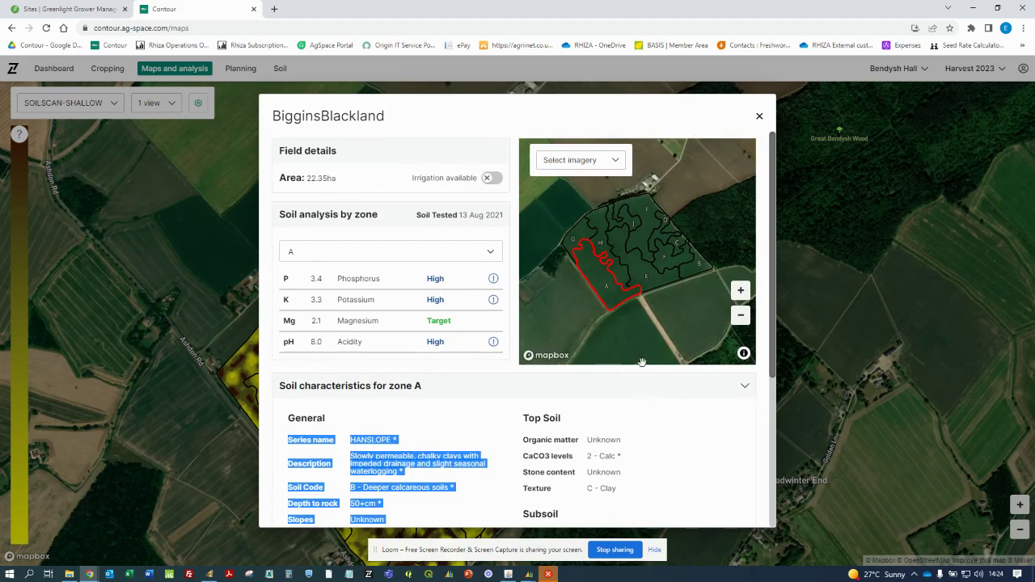
View the soil analysis of other zones such as E and I on the record's field map, and close the record
left_click(648, 275)
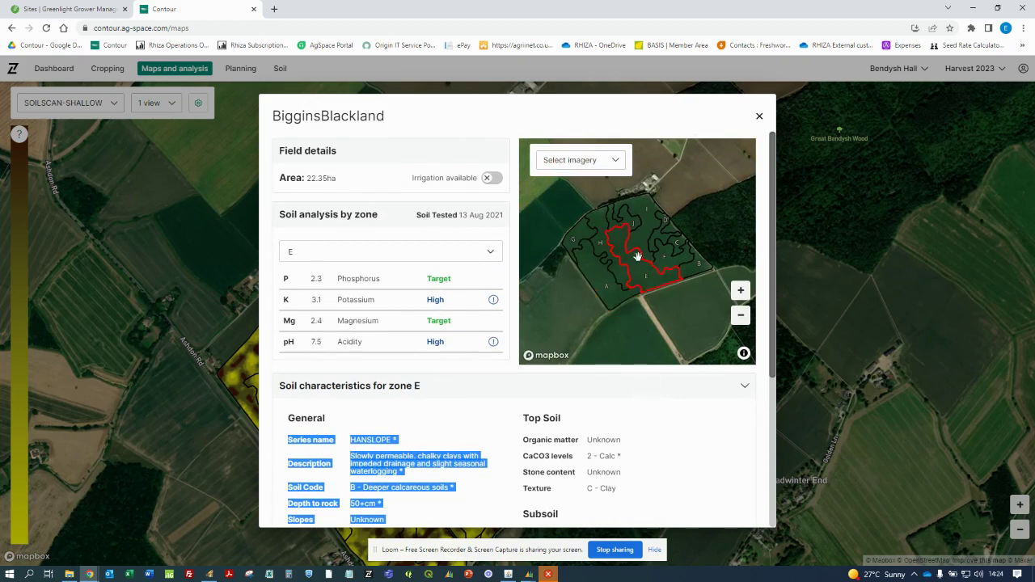
left_click(638, 240)
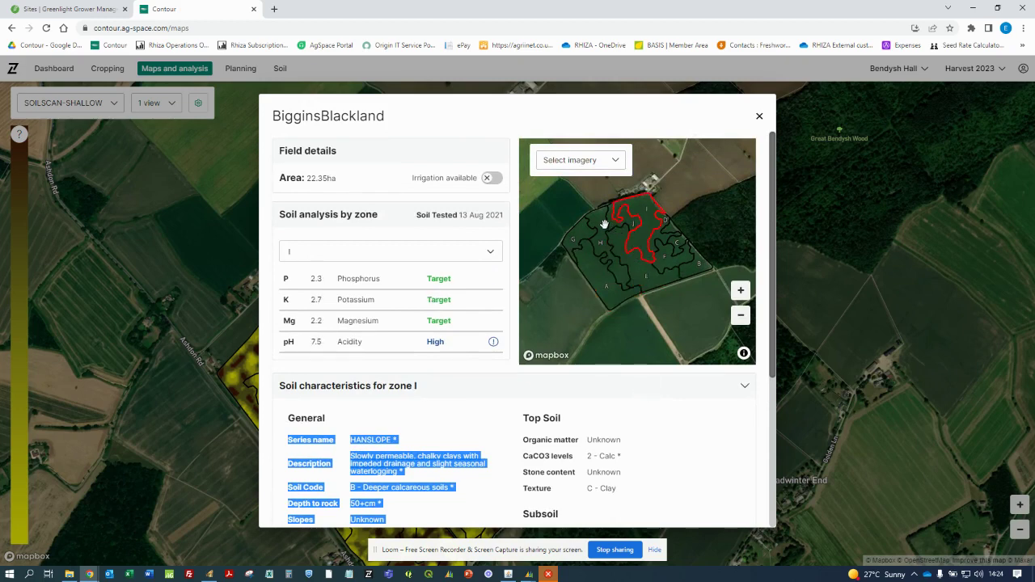
left_click(605, 227)
left_click(634, 265)
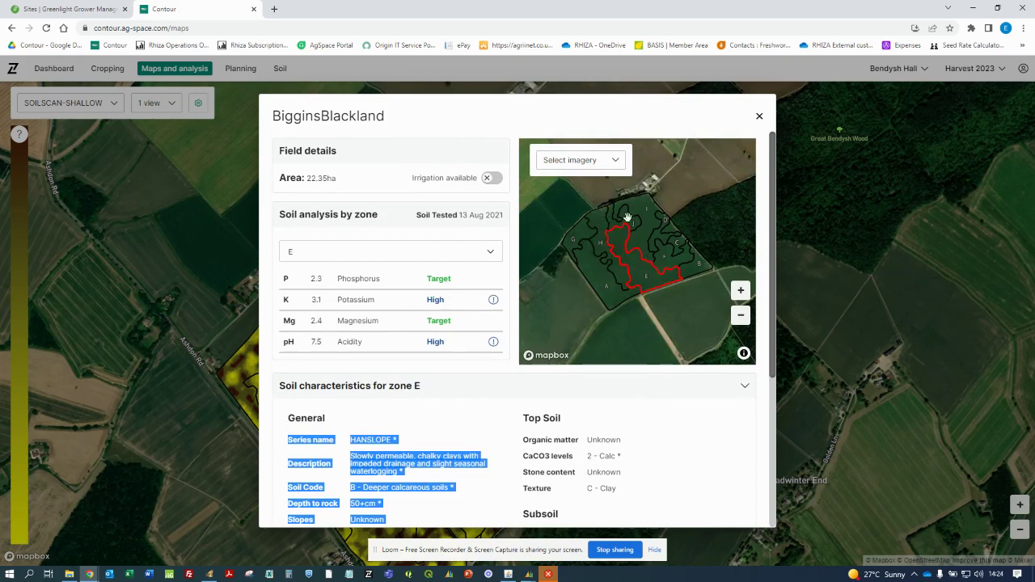
left_click(760, 119)
left_click(596, 97)
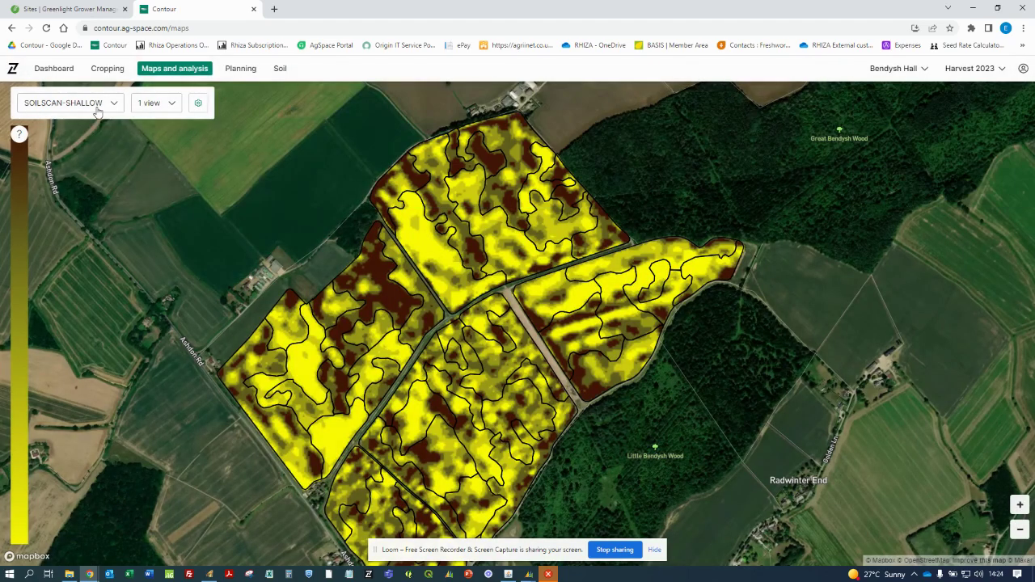
Switch the map imagery to the P layer from Soil Analysis
left_click(69, 102)
mouse_move(55, 244)
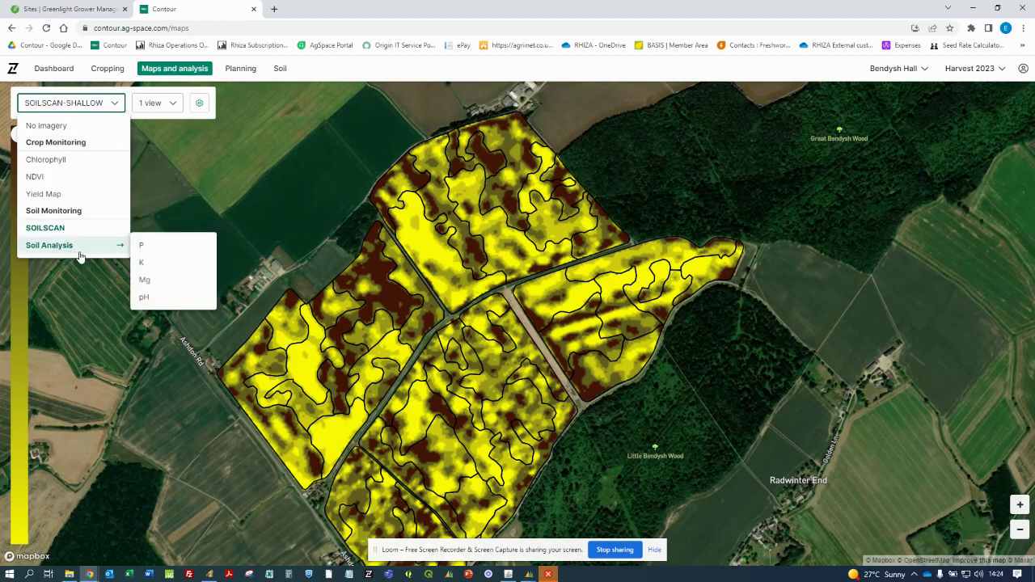
left_click(165, 248)
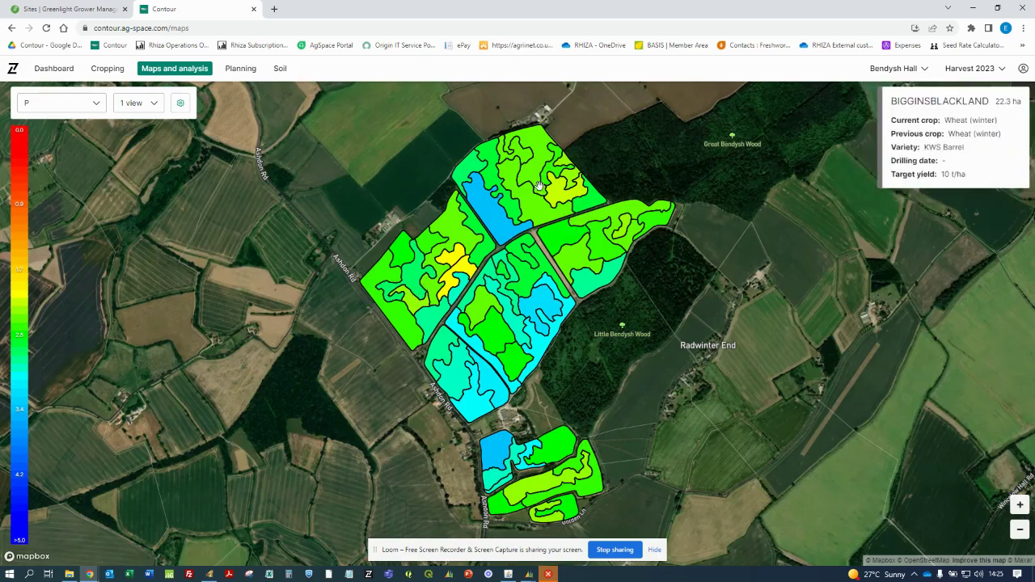
Split the map into 2 views and show SOILSCAN-SHALLOW imagery in the second view beside the P layer
left_click(158, 106)
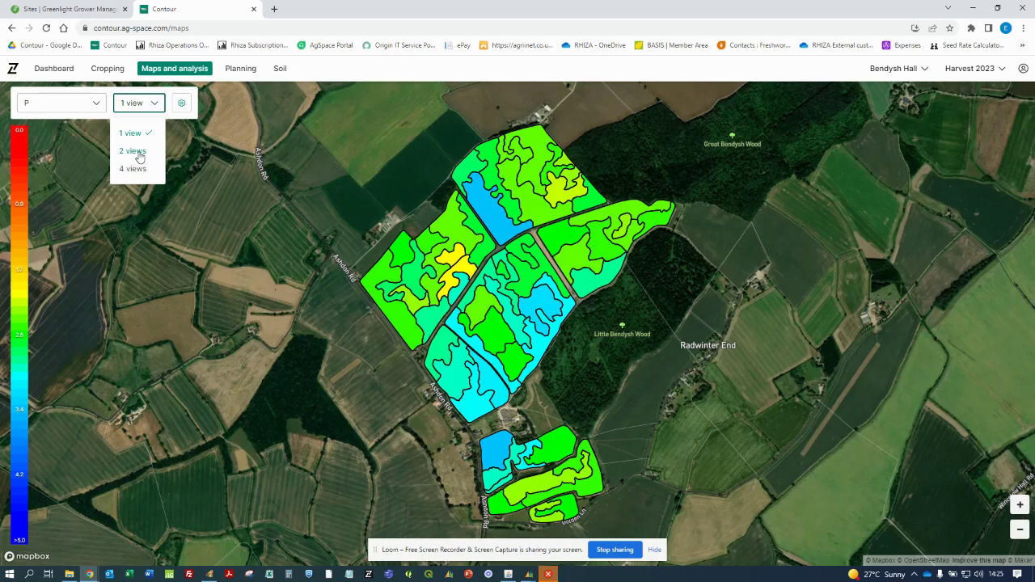
left_click(134, 151)
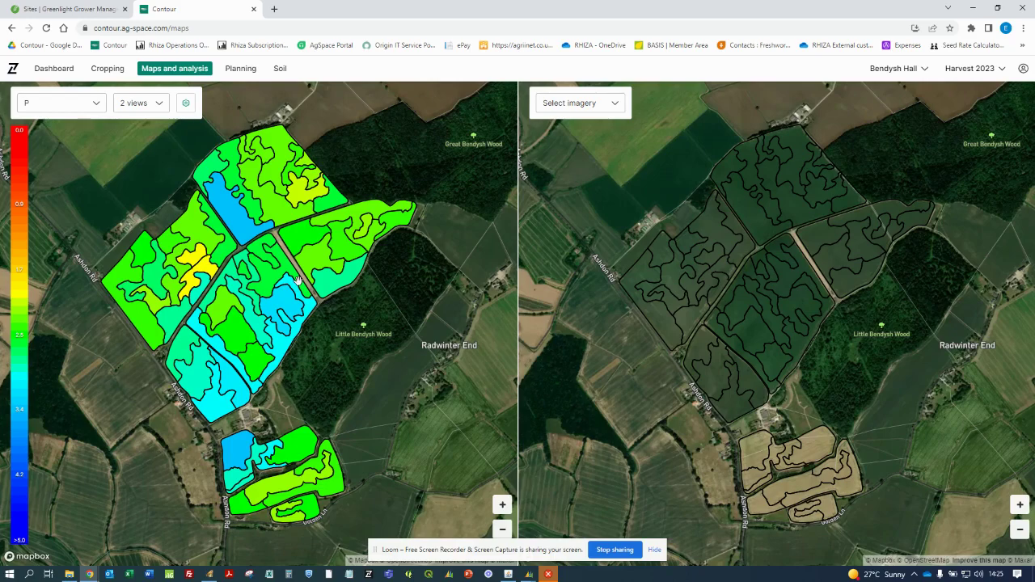
left_click_drag(264, 255, 356, 307)
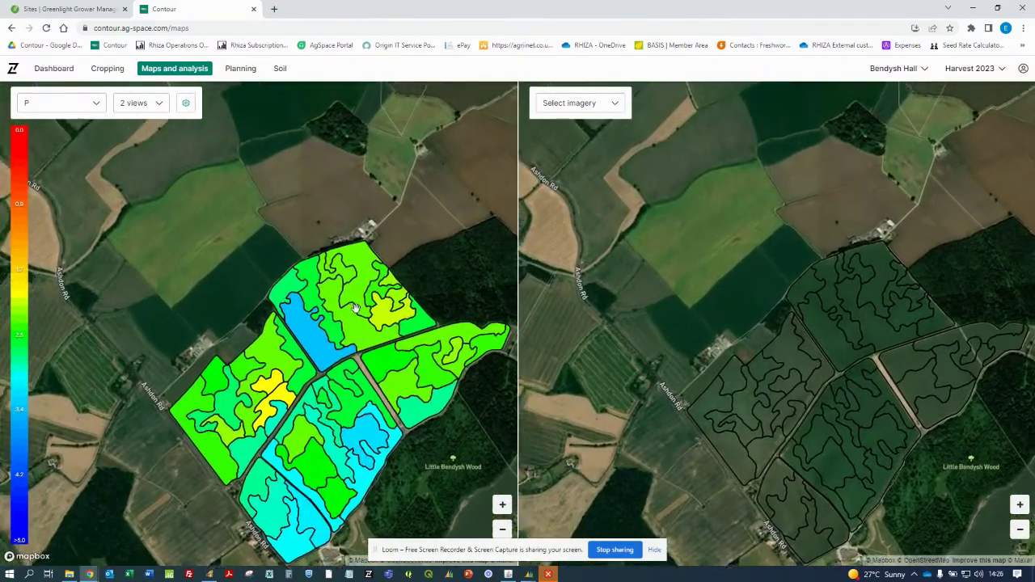
scroll(356, 307, "up", 5)
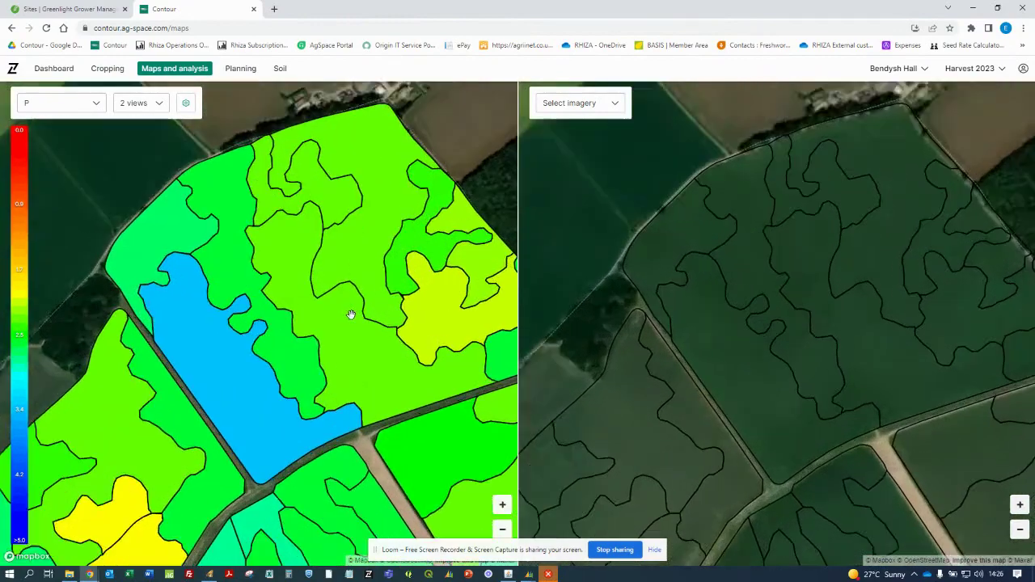
scroll(351, 313, "up", 3)
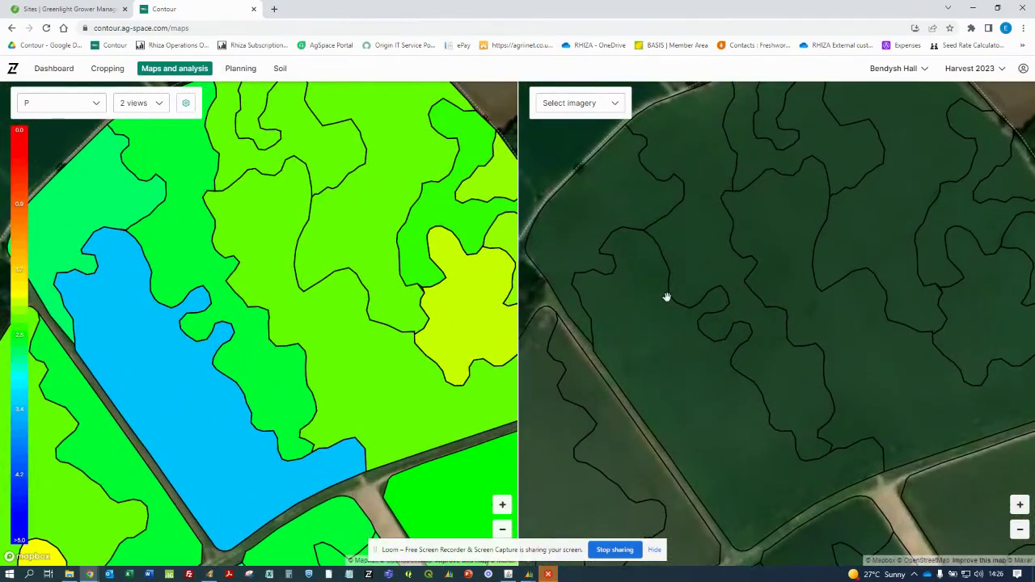
scroll(421, 323, "down", 4)
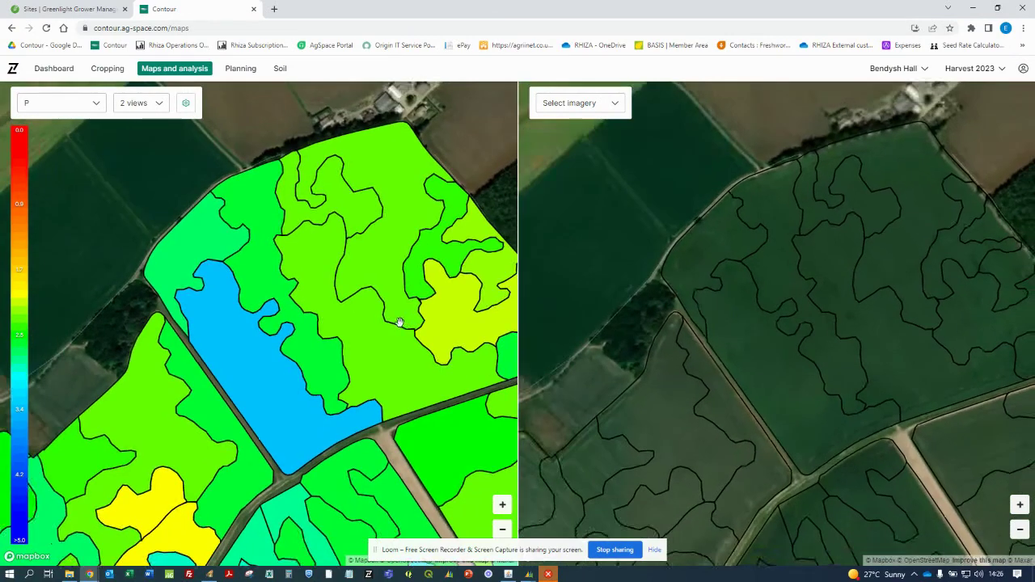
left_click_drag(399, 323, 327, 307)
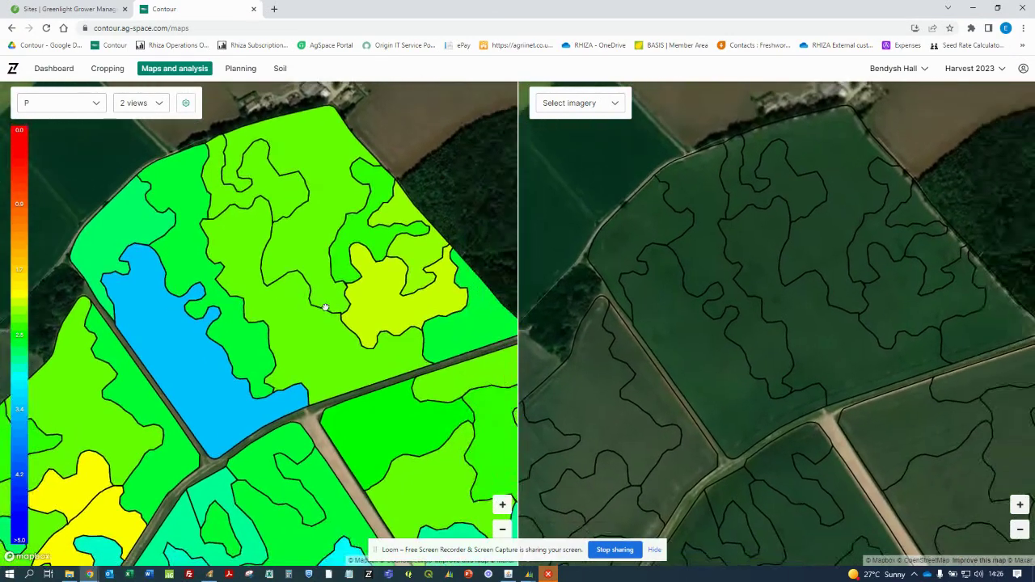
left_click(577, 104)
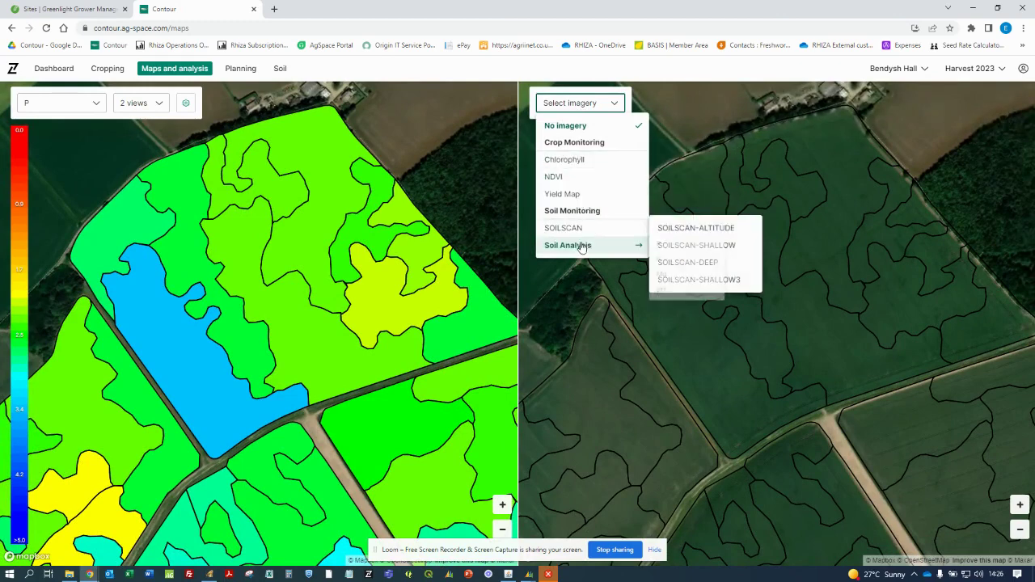
mouse_move(601, 230)
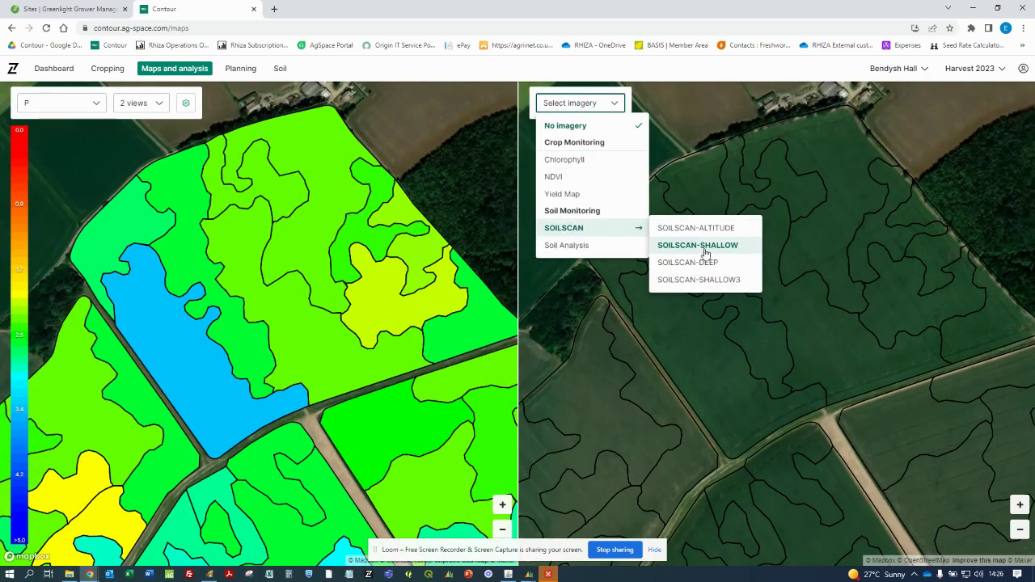
left_click(704, 247)
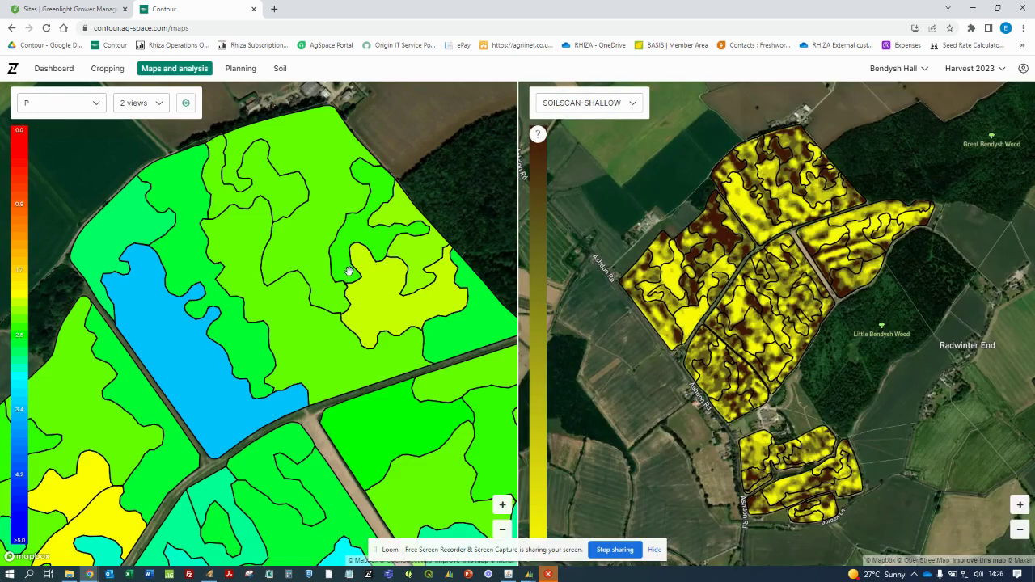
scroll(349, 271, "down", 2)
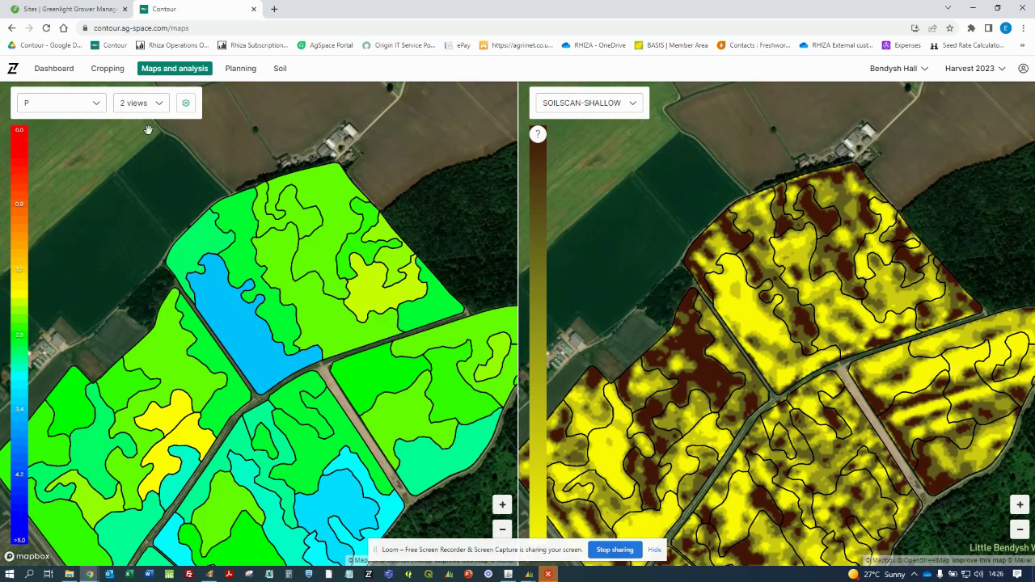
Turn on the display of field observations across both map views
left_click(185, 108)
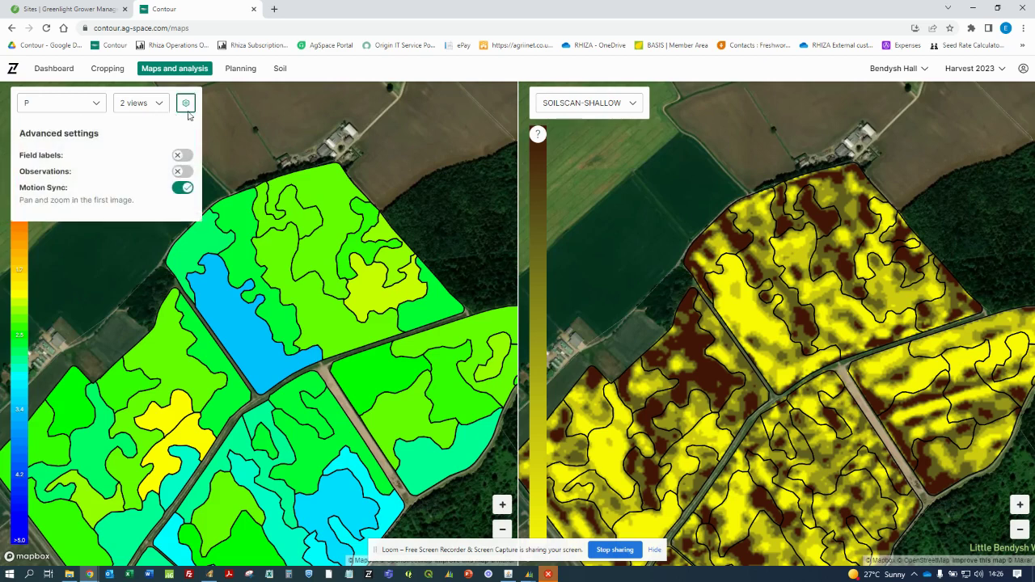
left_click(184, 172)
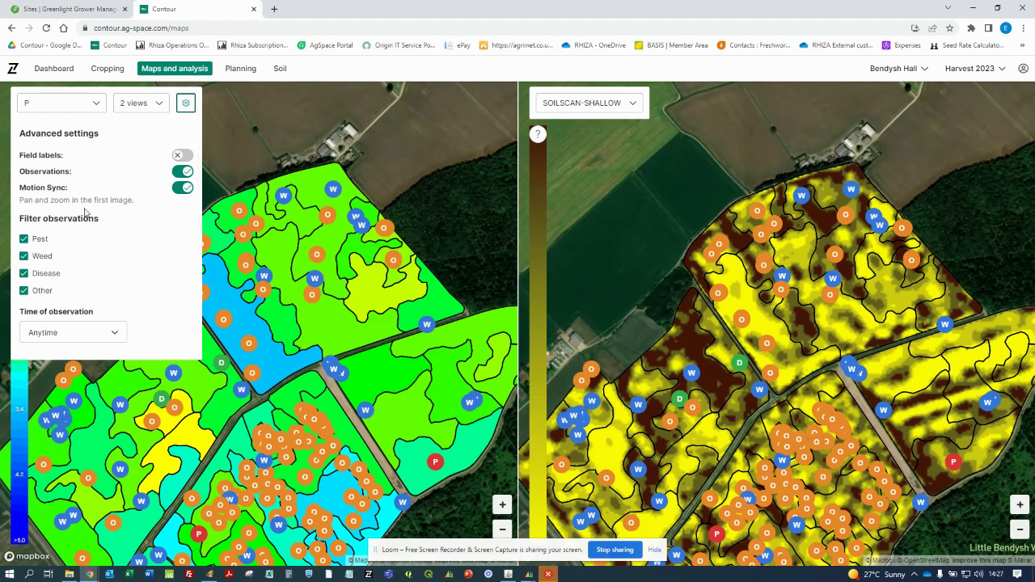
left_click(385, 233)
left_click_drag(360, 237, 382, 160)
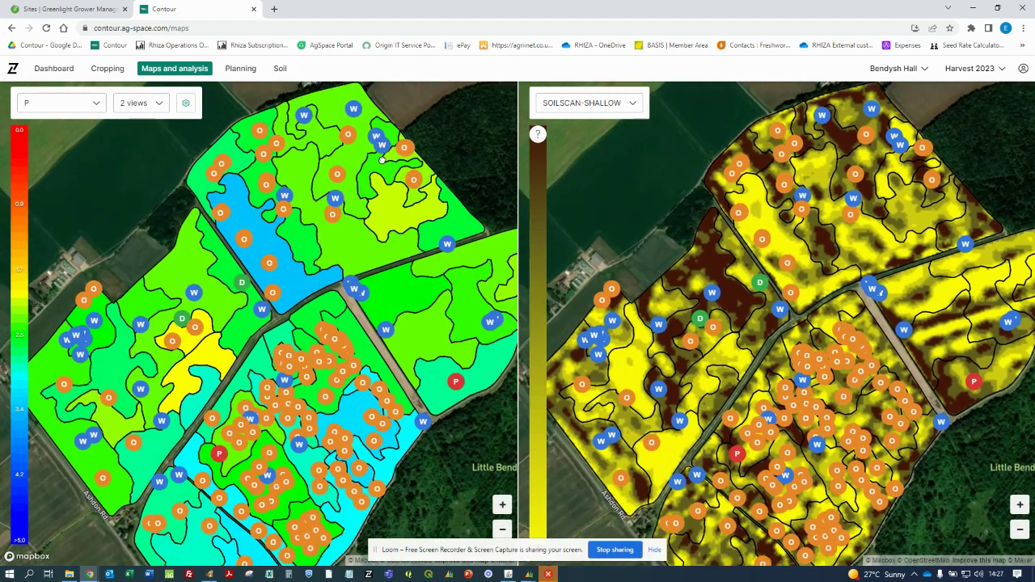
Filter the observations to Weed only by excluding Pest, Disease and Other, and view the available time-of-observation options
left_click(185, 105)
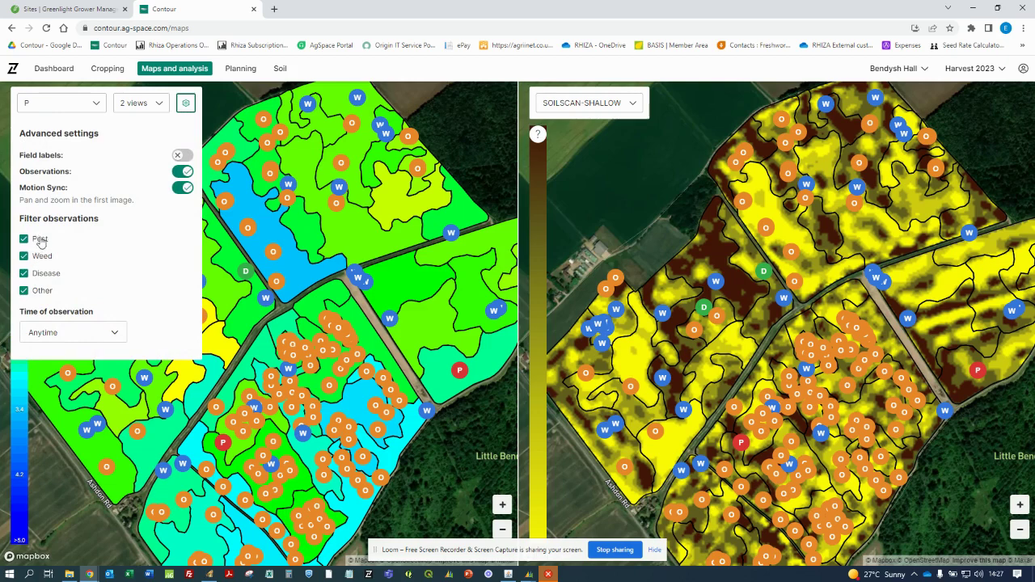
left_click(40, 291)
left_click(39, 274)
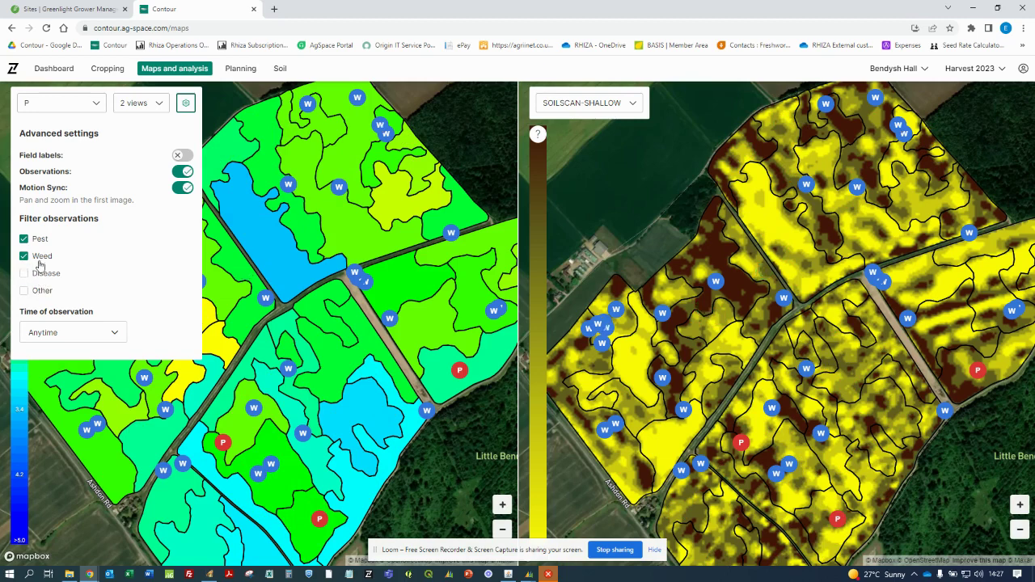
left_click(38, 239)
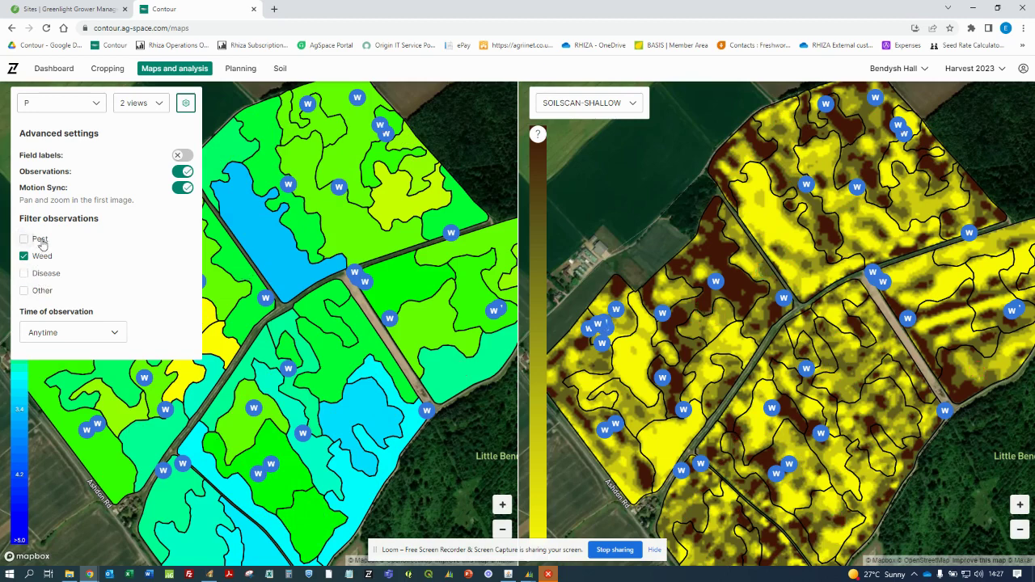
left_click(115, 336)
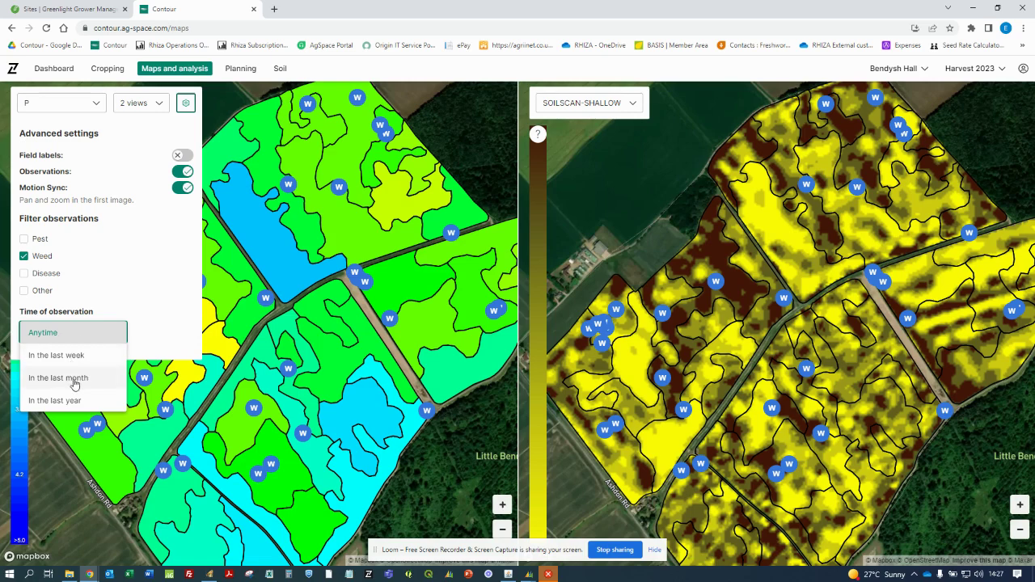
left_click(162, 306)
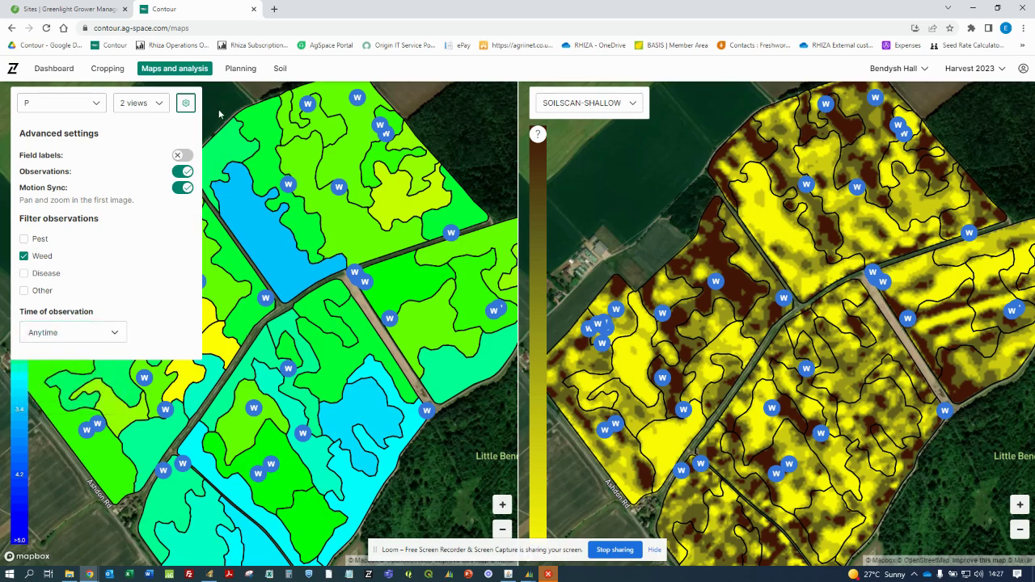
View the details of the northernmost weed observation in the cluster beside the farm buildings in field 30acre40acre
left_click_drag(249, 116, 393, 174)
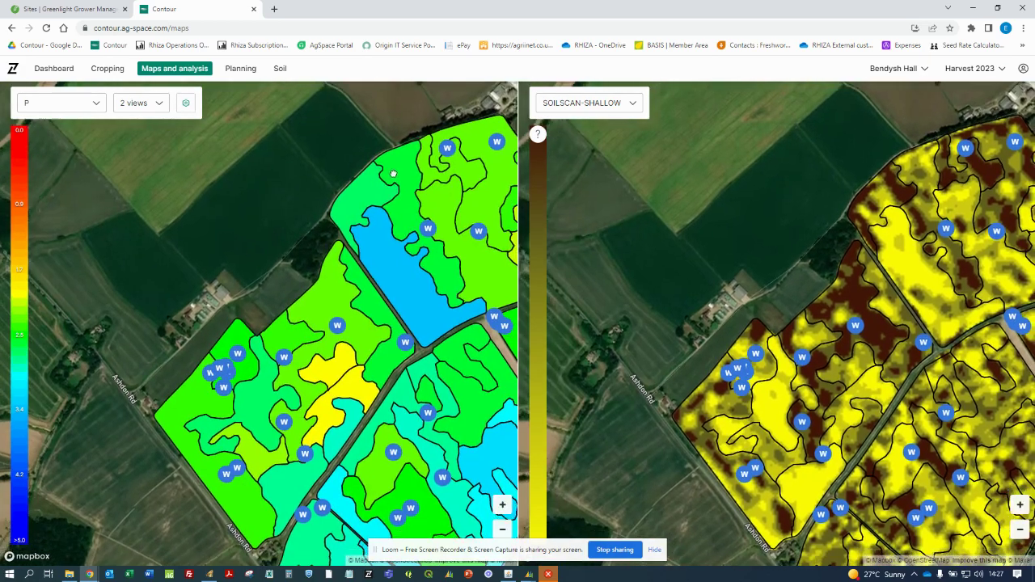
scroll(231, 356, "up", 5)
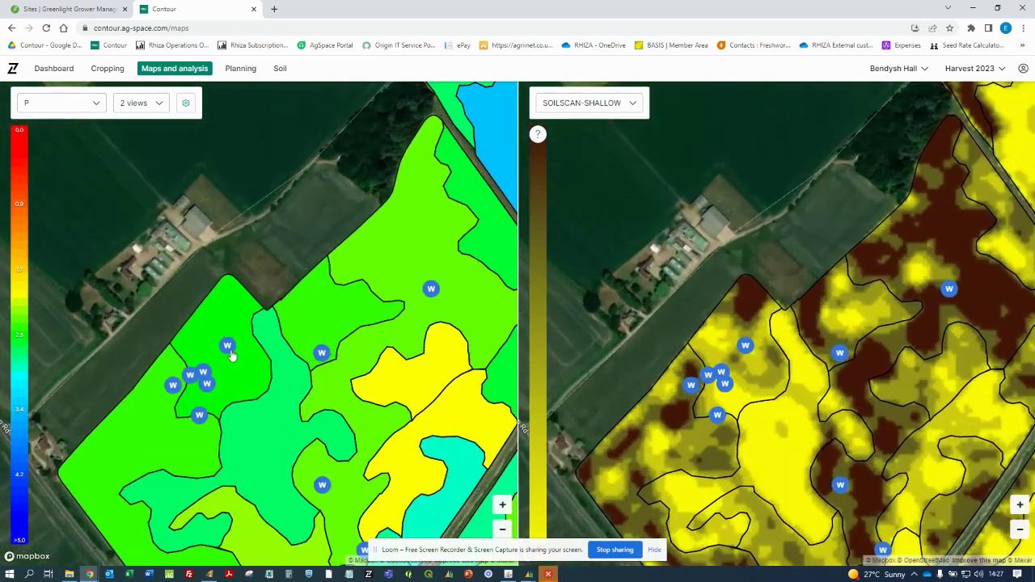
left_click(230, 348)
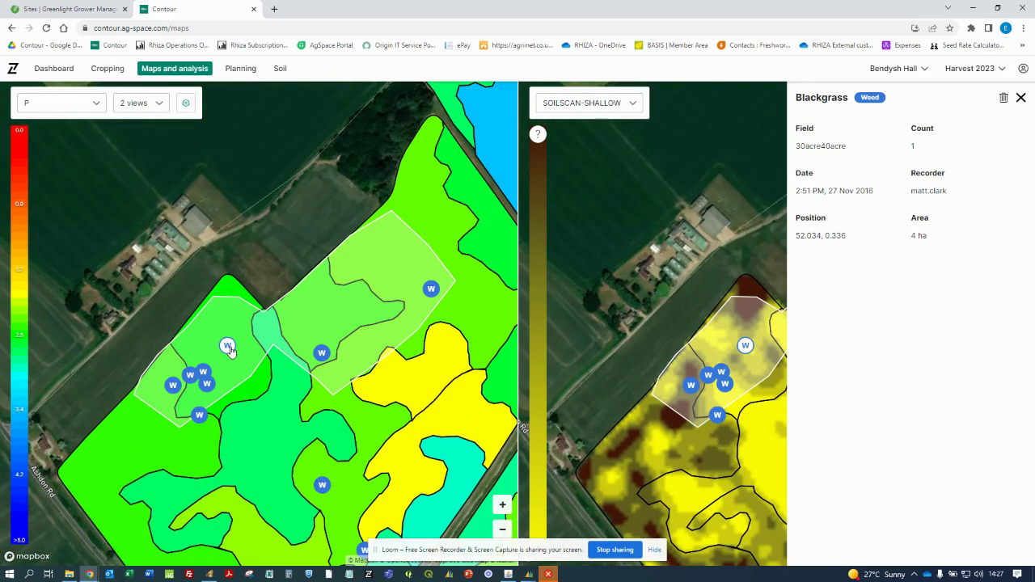